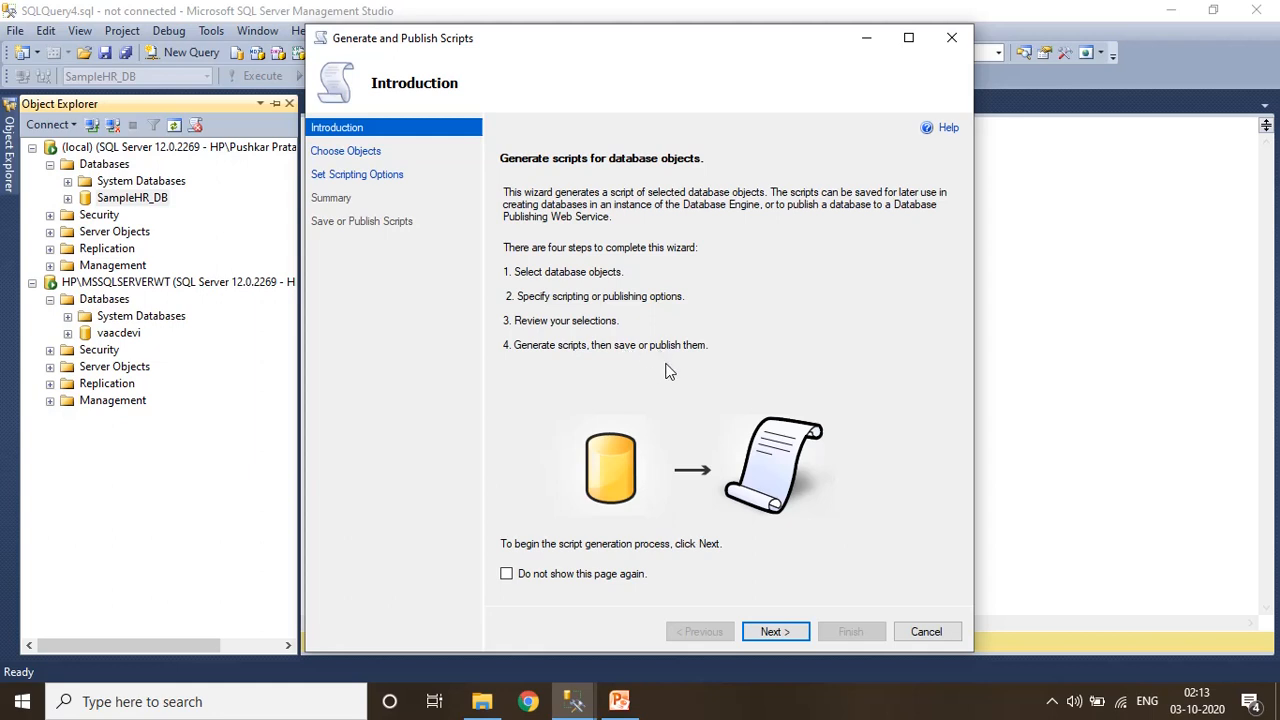
Step: Continue past the wizard's introduction to the choice of database objects
left_click(777, 630)
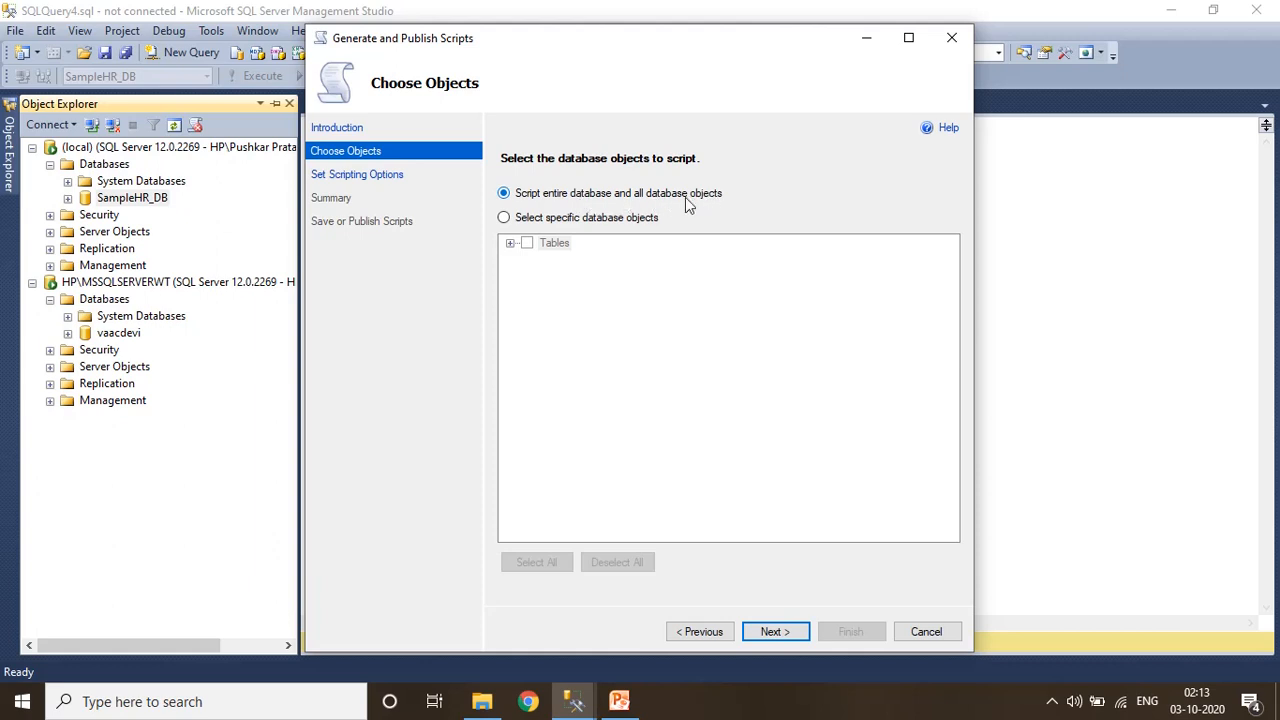
Step: Try limiting the script to specific database objects, selecting the dbo.dependents and dbo.jobs tables
left_click(582, 221)
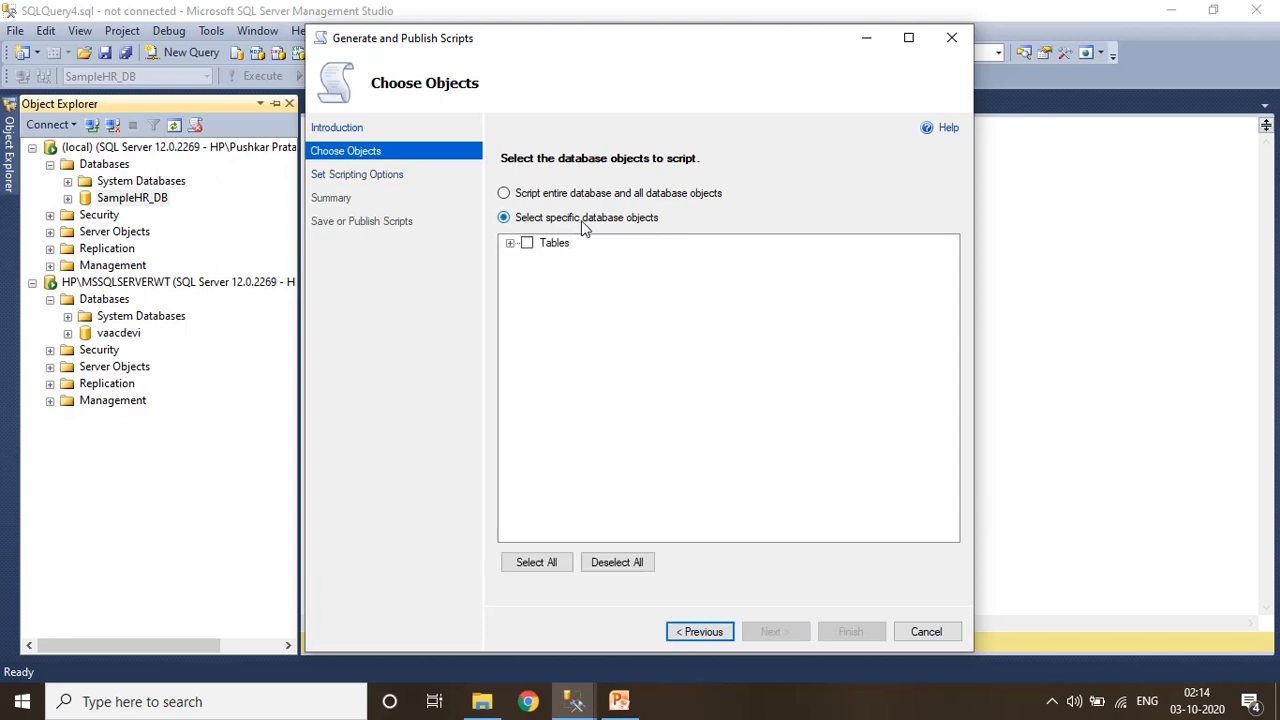
left_click(510, 244)
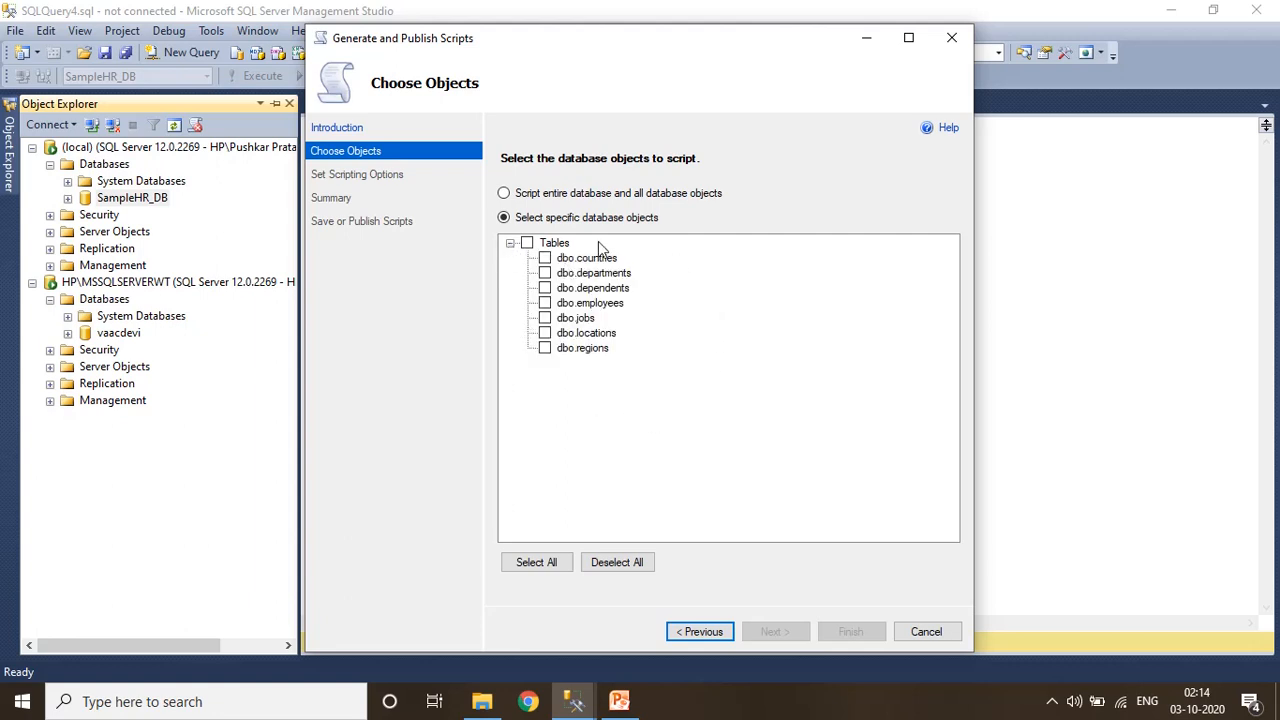
left_click(545, 288)
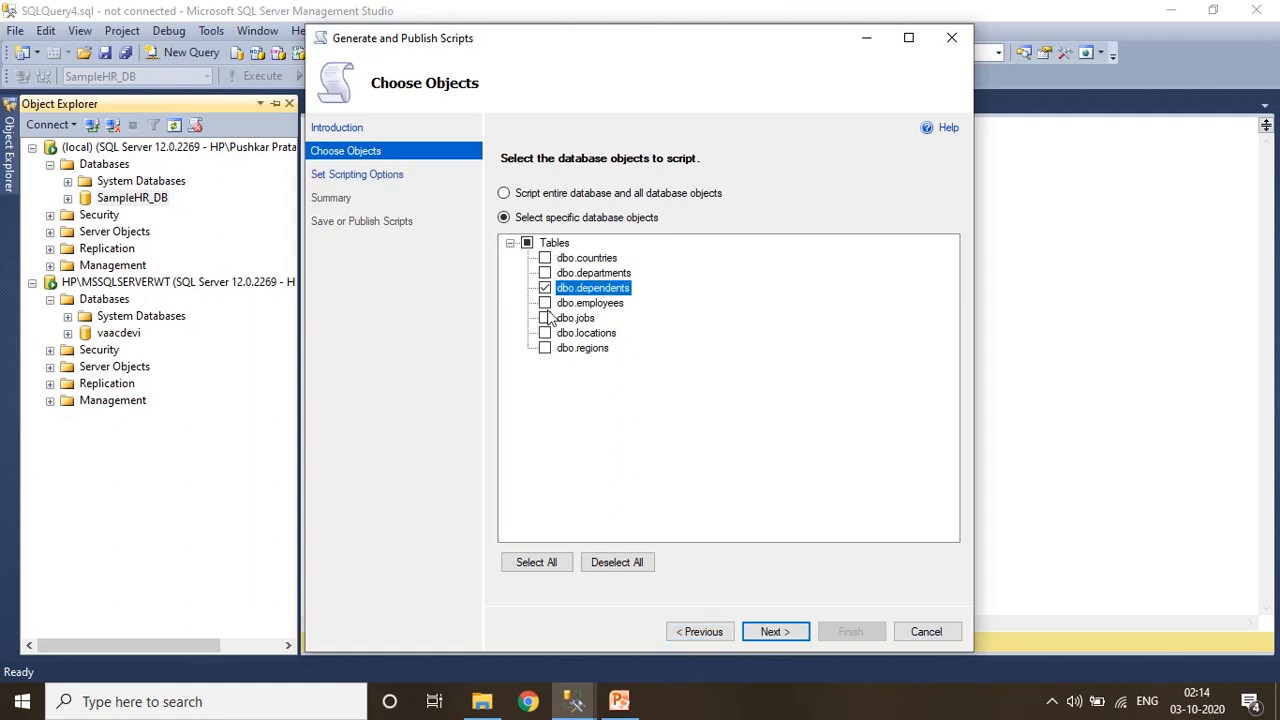
left_click(545, 318)
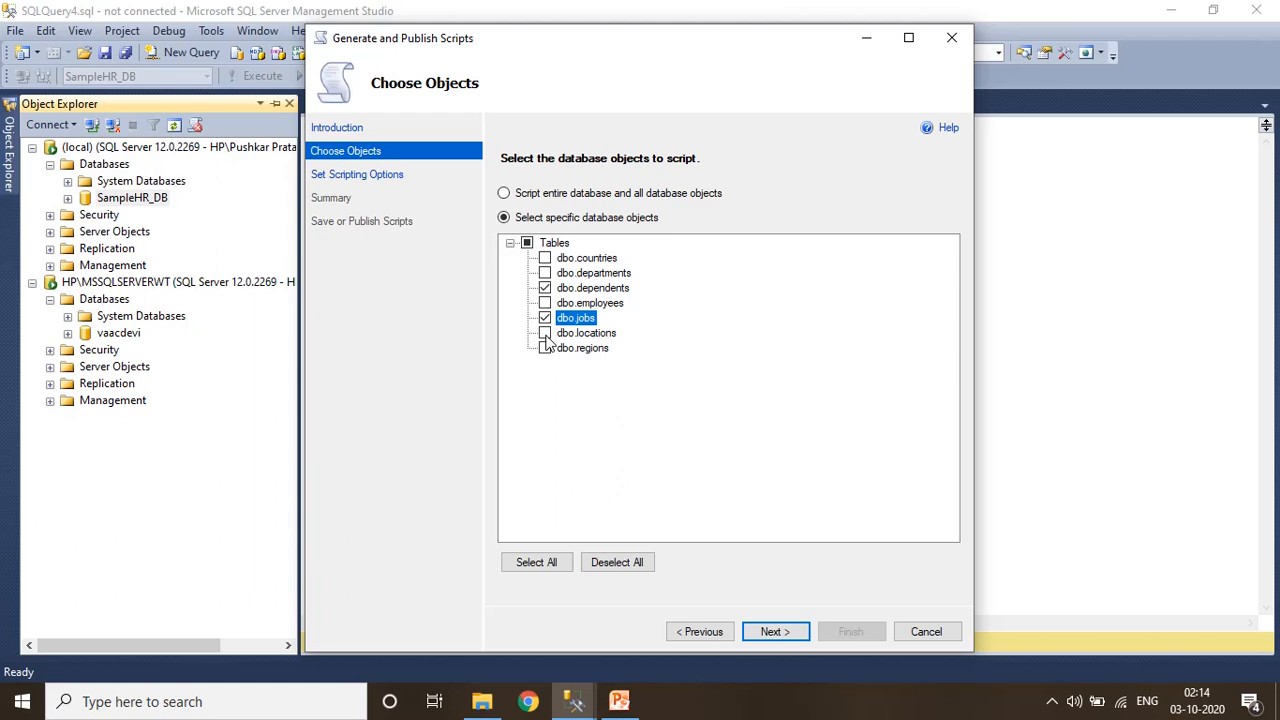
Step: Choose to script the entire database and all database objects, and proceed to the scripting options
left_click(588, 196)
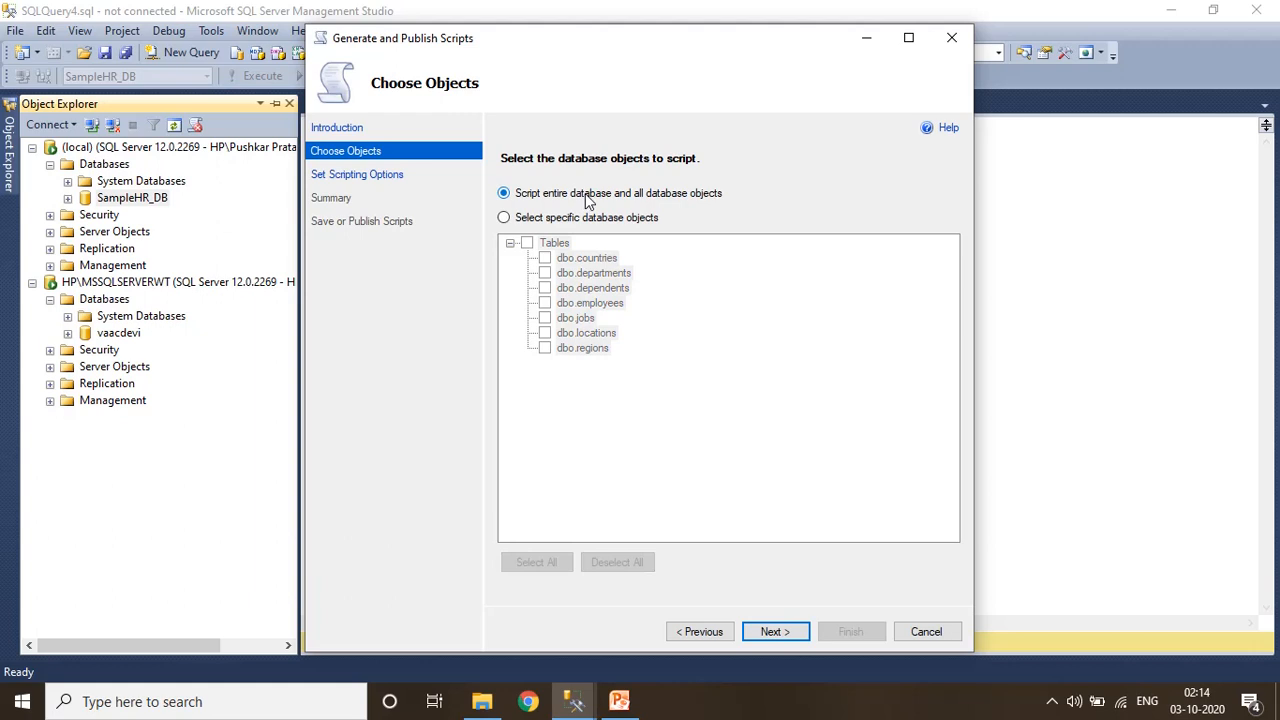
left_click(776, 632)
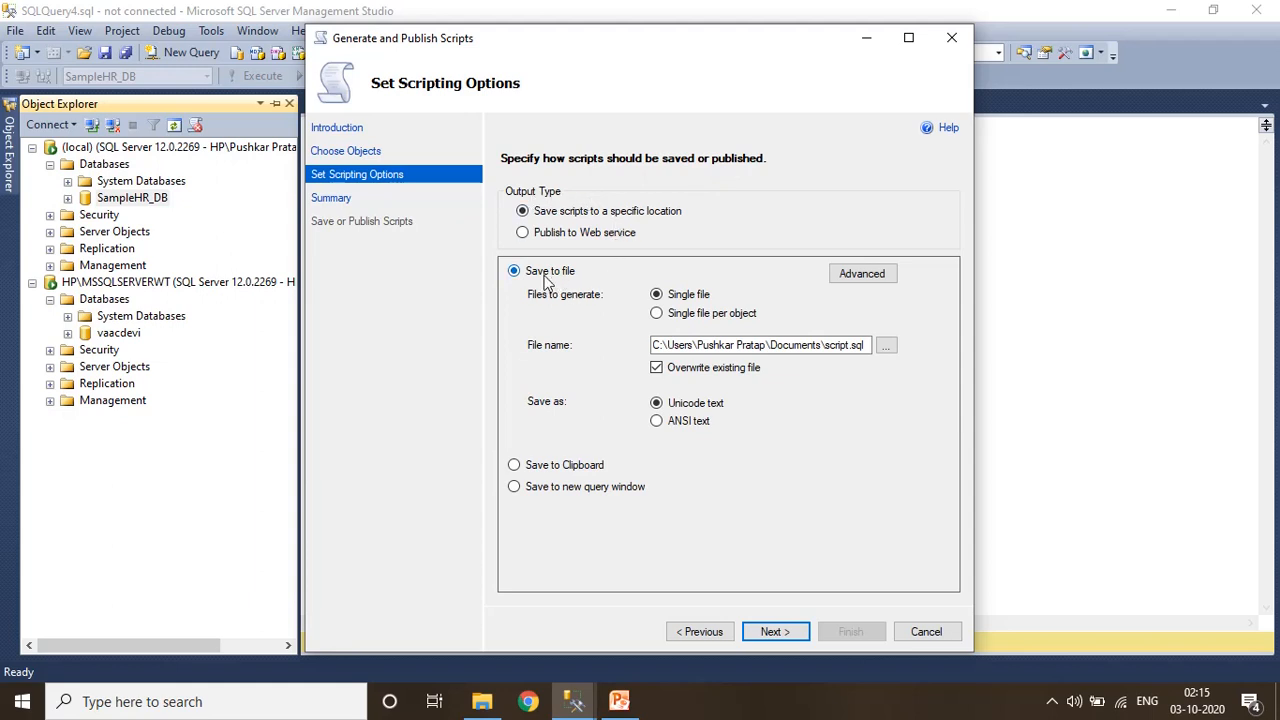
Step: Set the script's output file to HR_DB in New folder inside the YouTube folder on drive F
left_click(887, 347)
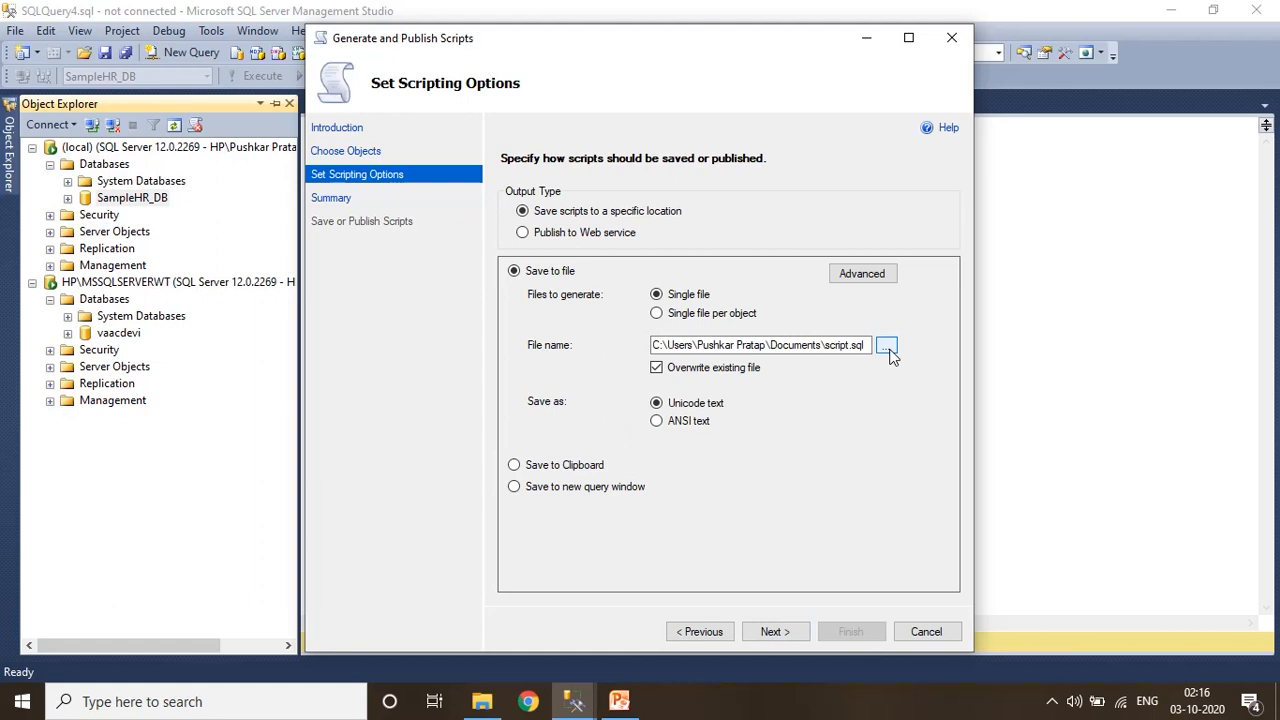
left_click(887, 347)
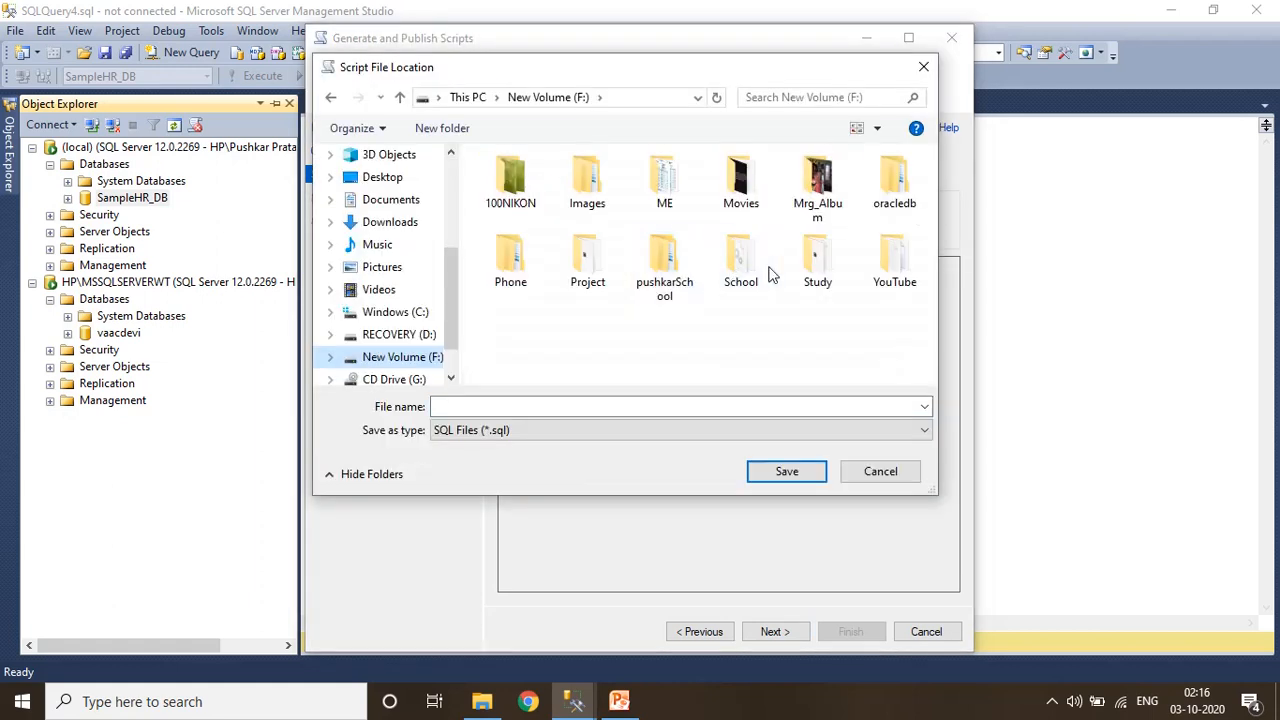
double_click(884, 262)
left_click(540, 183)
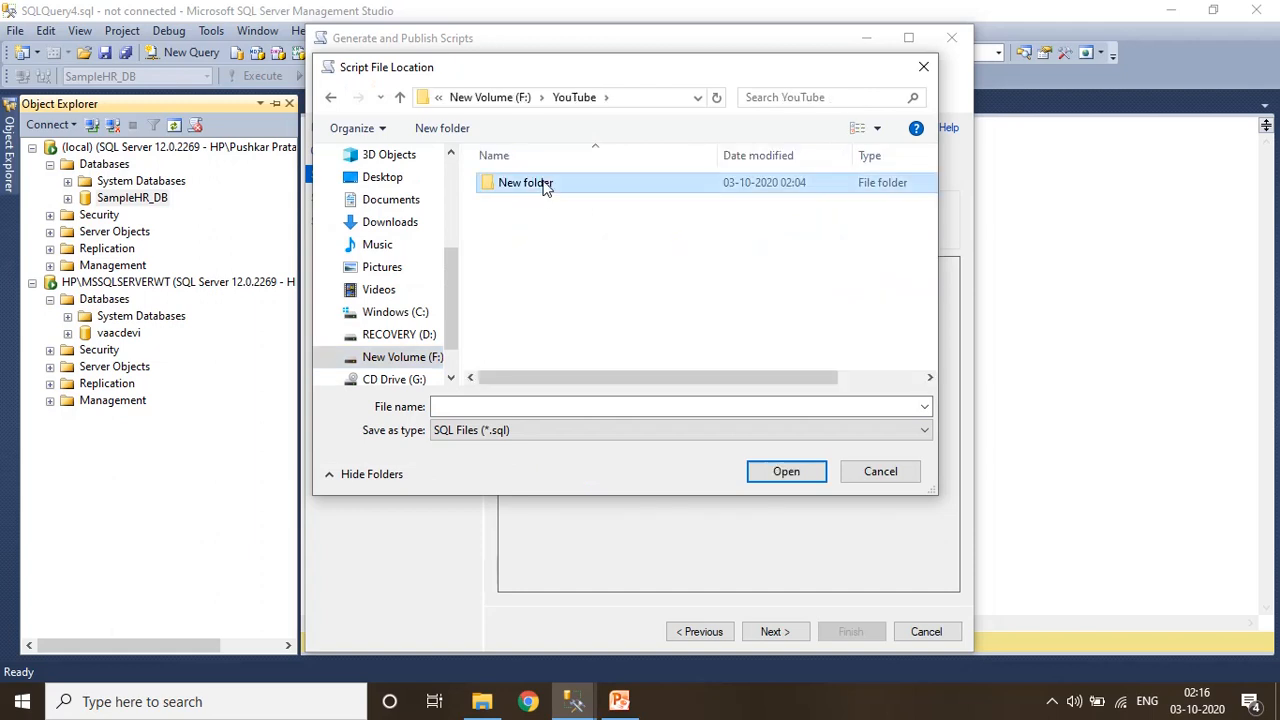
double_click(612, 182)
left_click(700, 409)
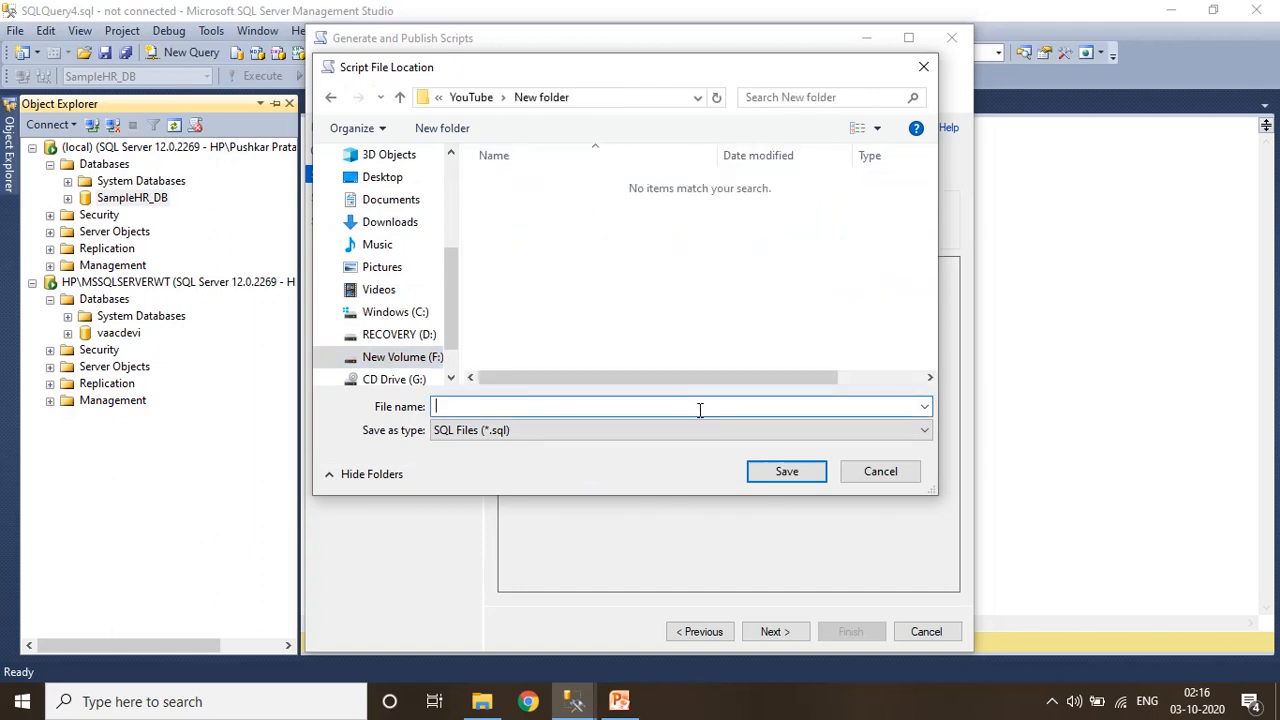
type("HR_DB")
left_click(786, 473)
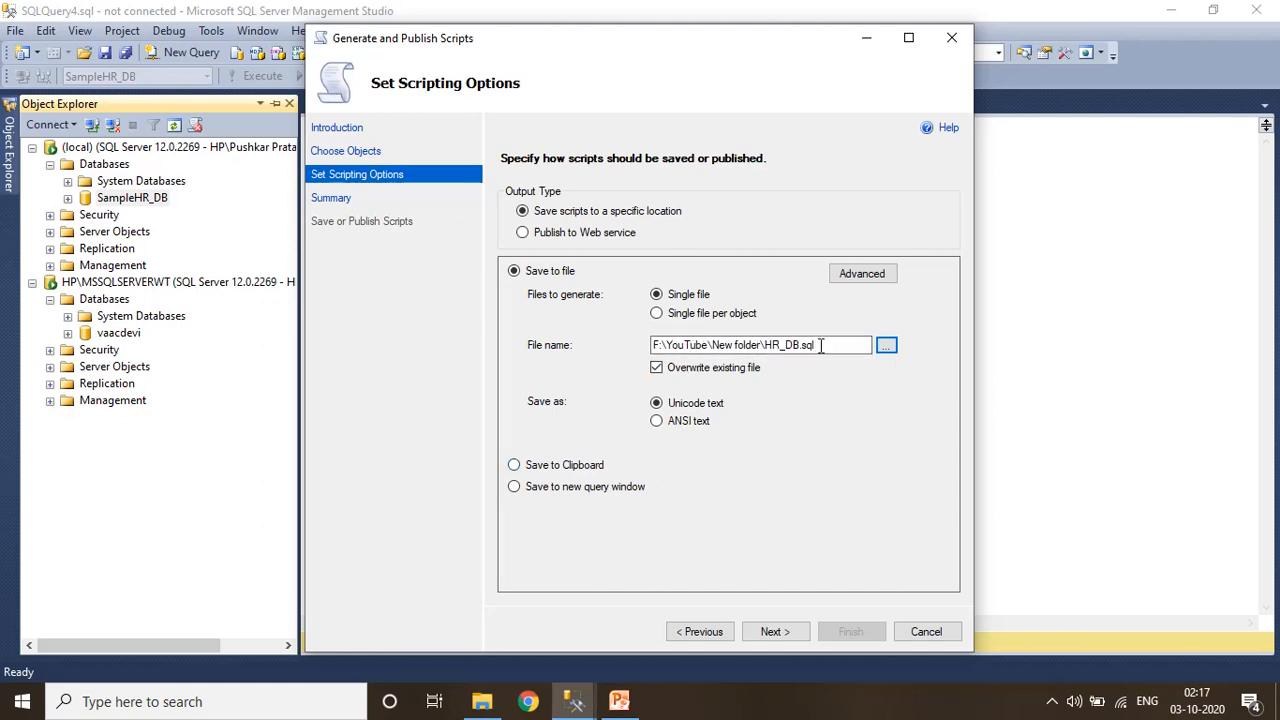
Step: Set the types of data to script to Schema and data in the advanced scripting options
left_click(862, 274)
scroll(837, 304, "down", 2)
left_click_drag(837, 304, 838, 362)
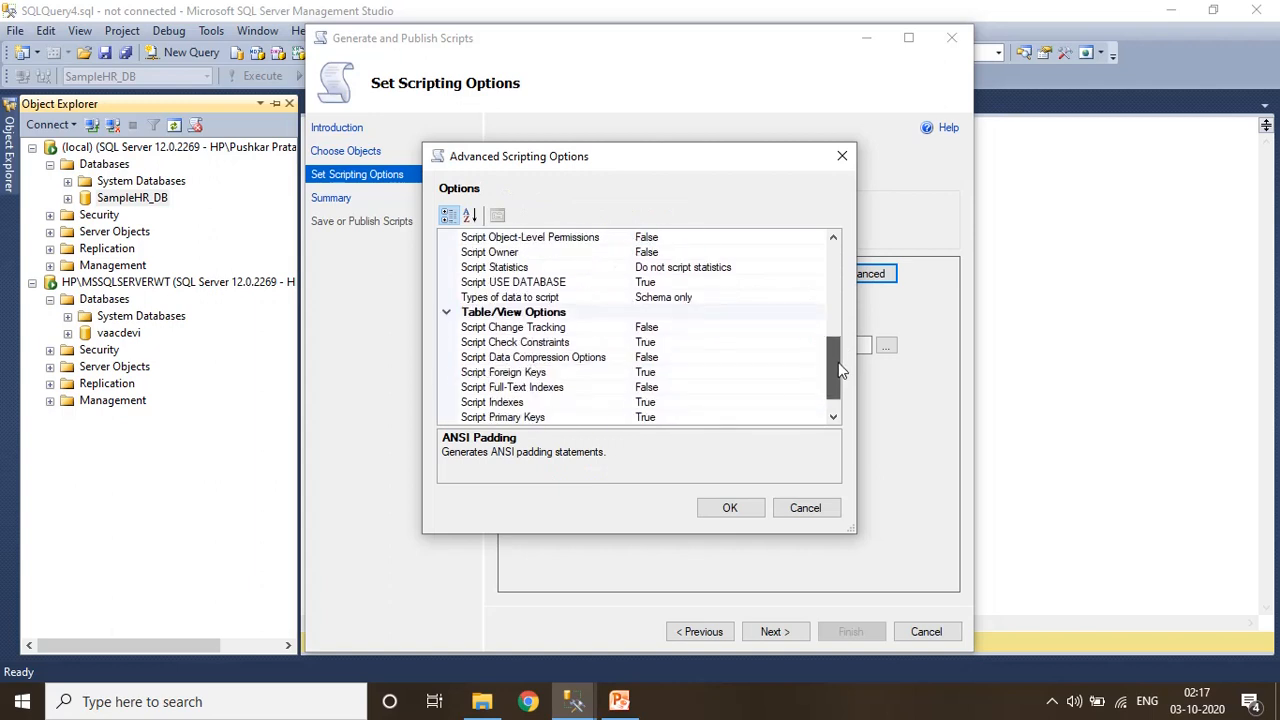
scroll(494, 384, "up", 2)
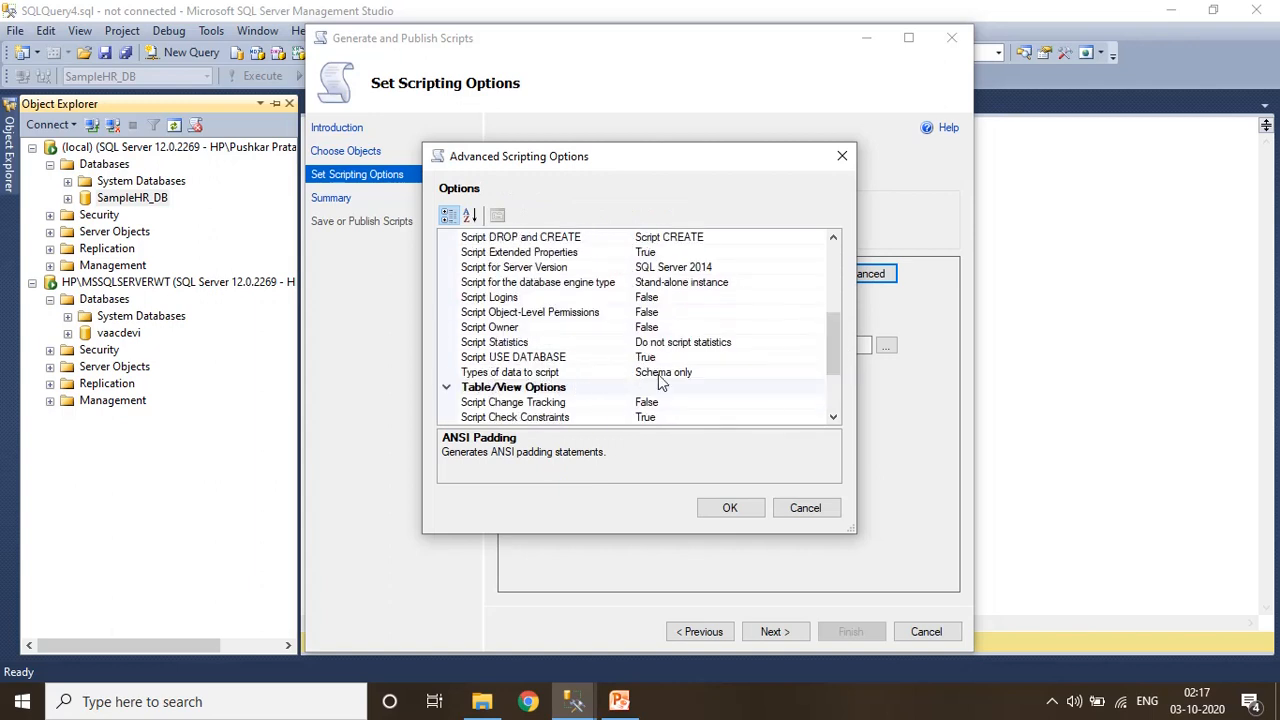
scroll(621, 268, "up", 1)
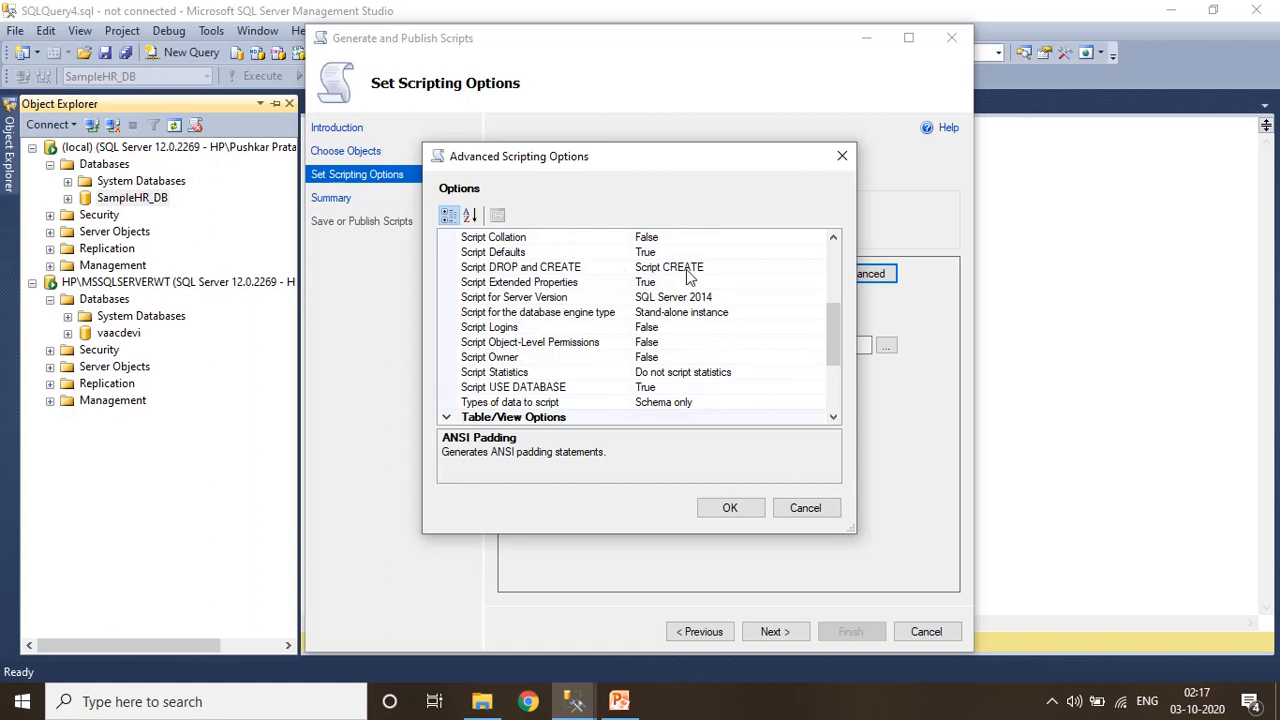
left_click(766, 266)
scroll(795, 315, "down", 1)
left_click(817, 357)
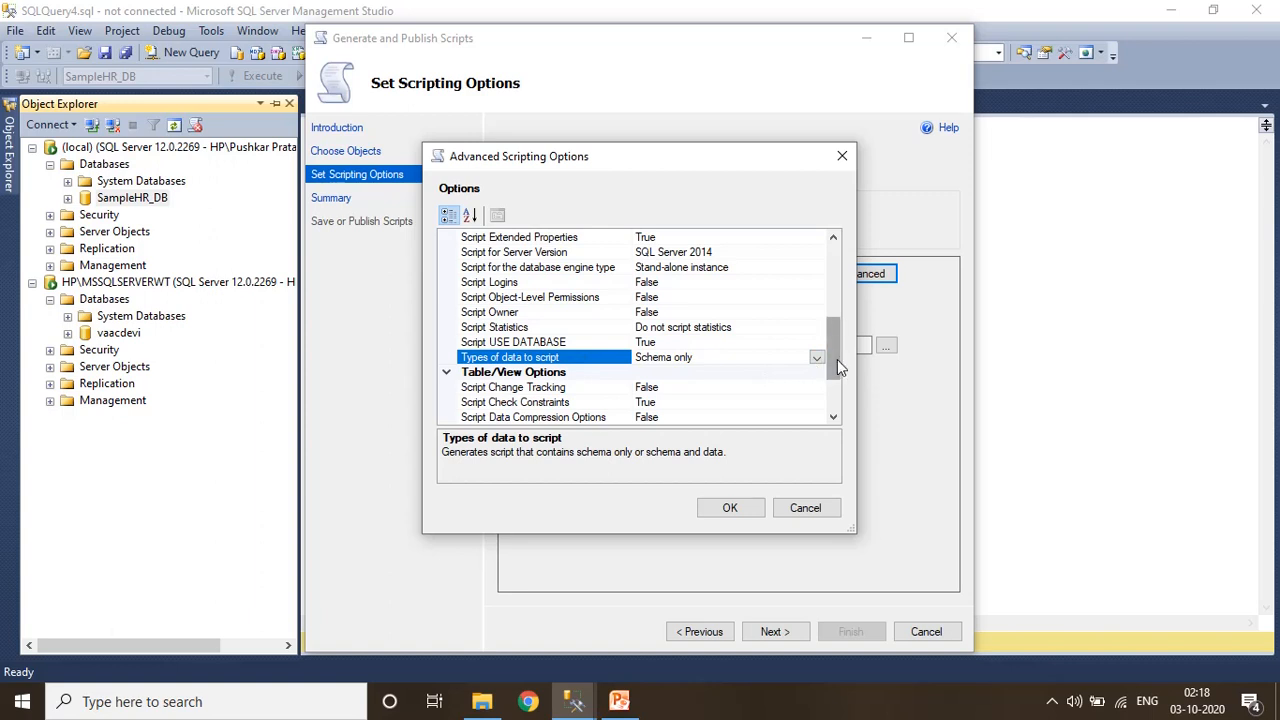
left_click(817, 357)
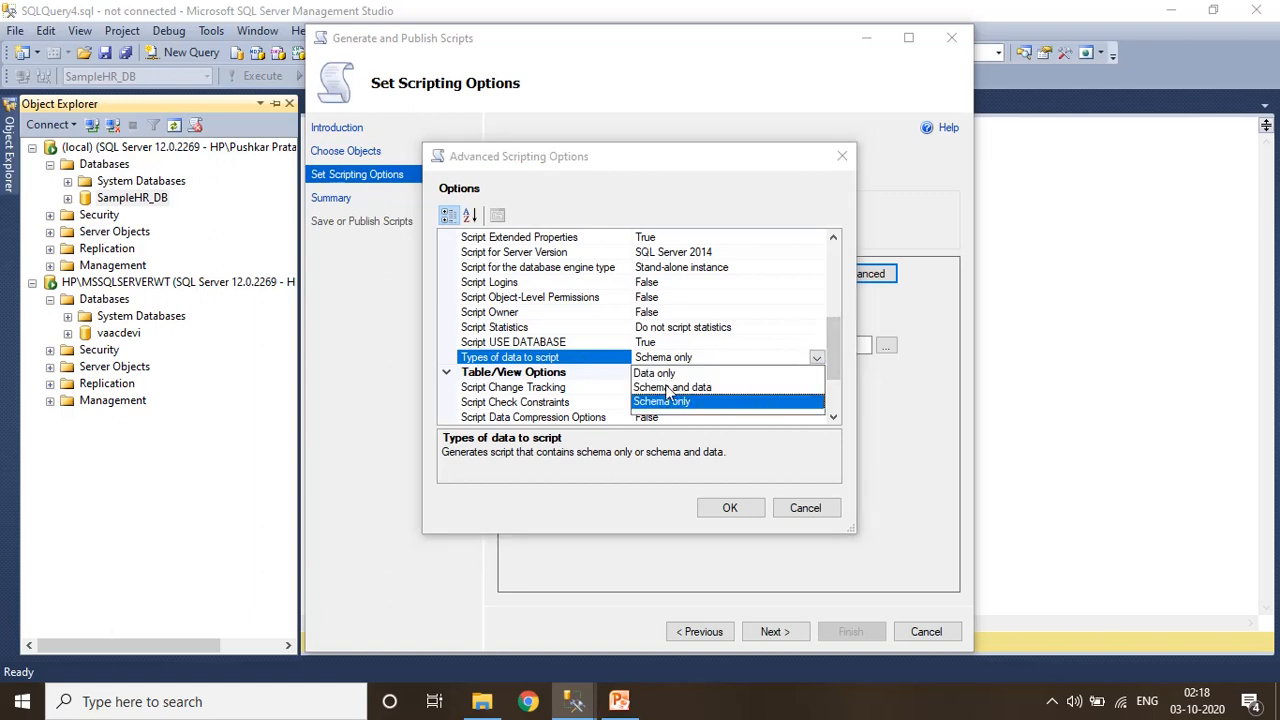
left_click(685, 388)
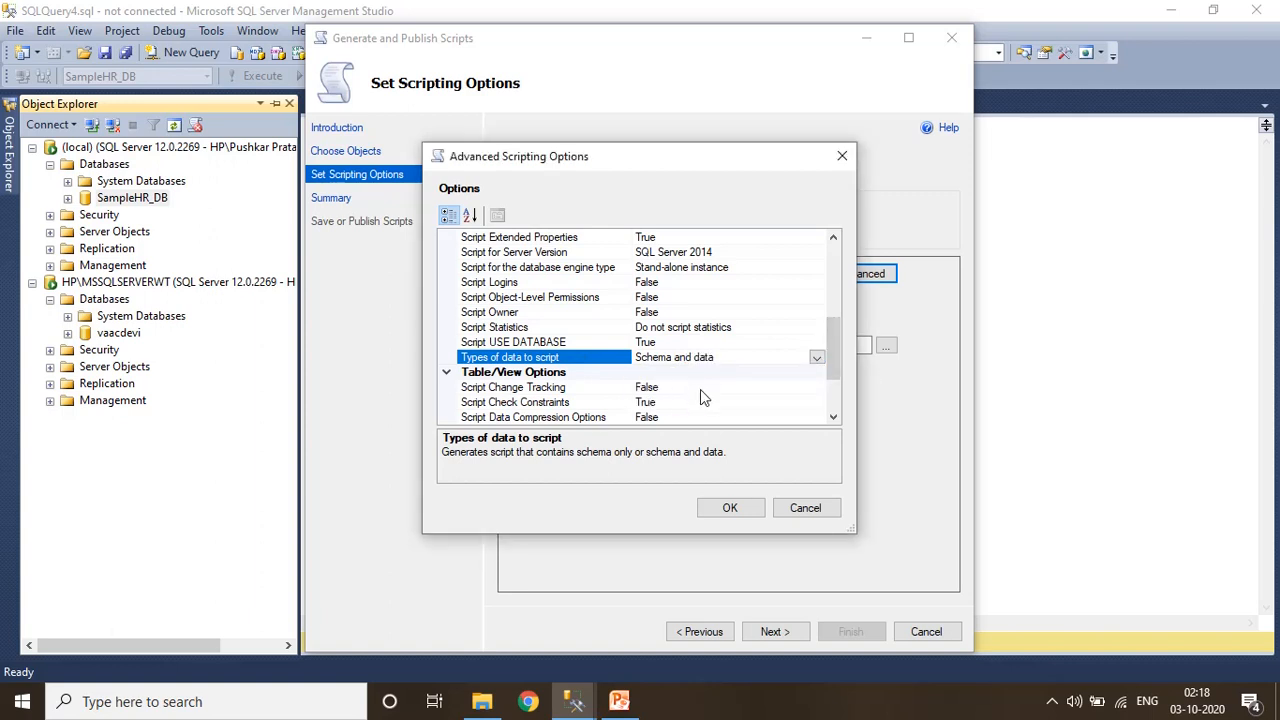
left_click(730, 509)
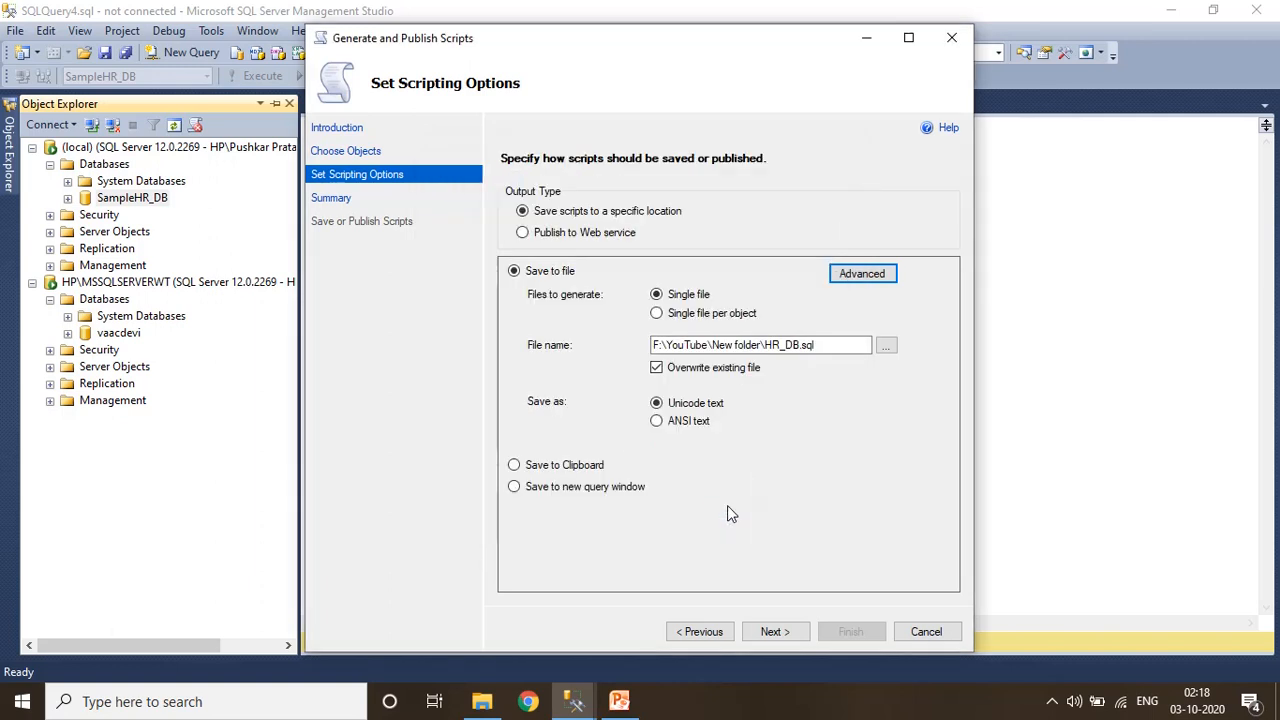
Step: Accept the summary of selections, generate the script file and finish the wizard
left_click(776, 632)
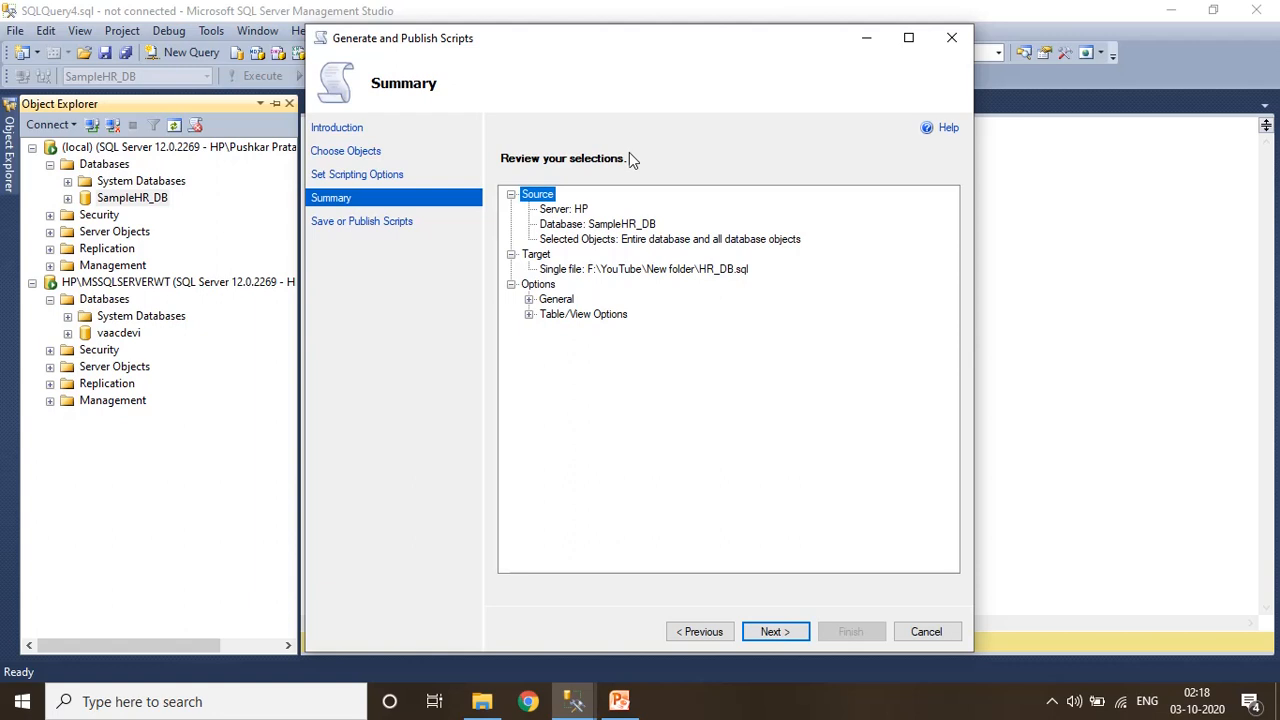
left_click(772, 632)
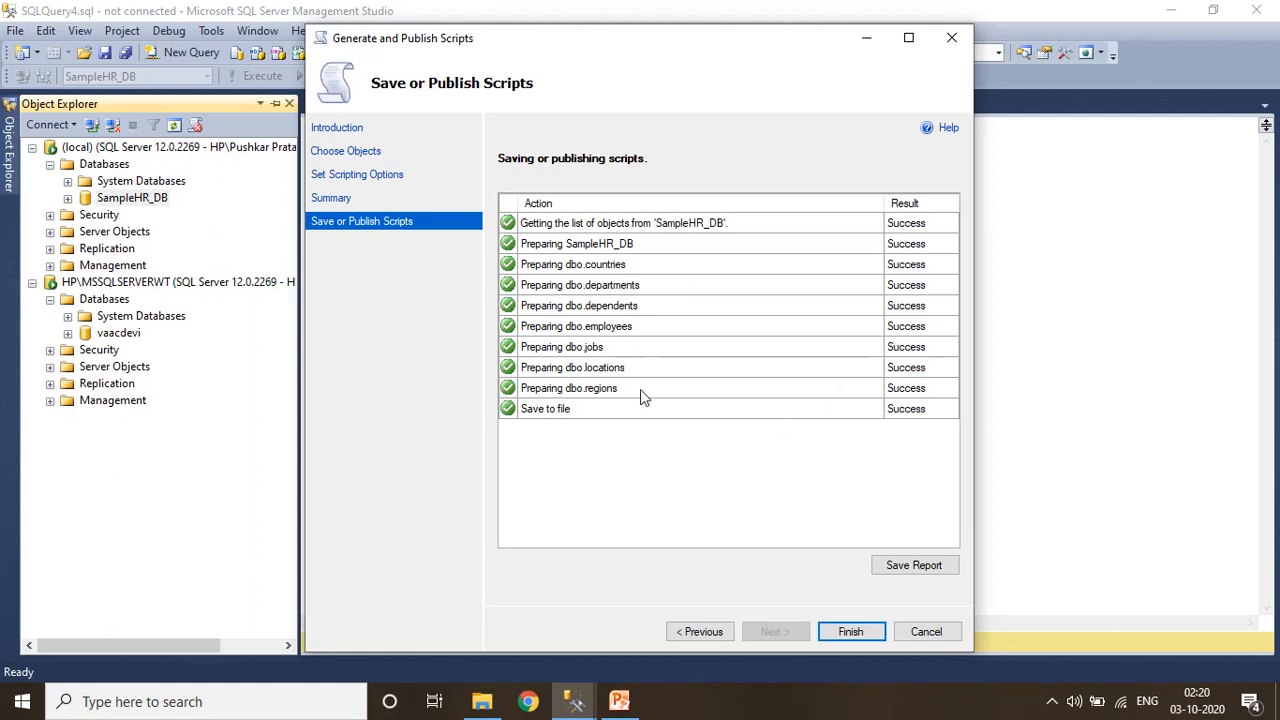
left_click(851, 632)
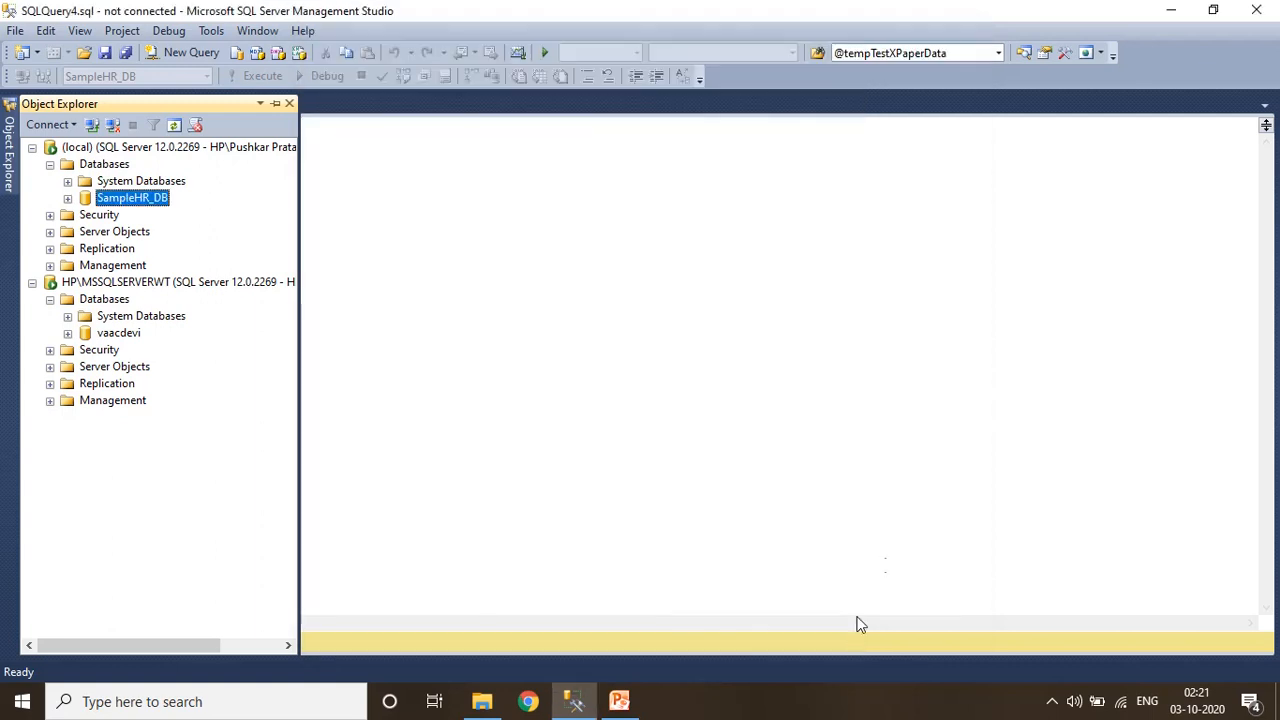
Step: Switch to File Explorer and open the generated HR_DB.sql file
left_click(482, 701)
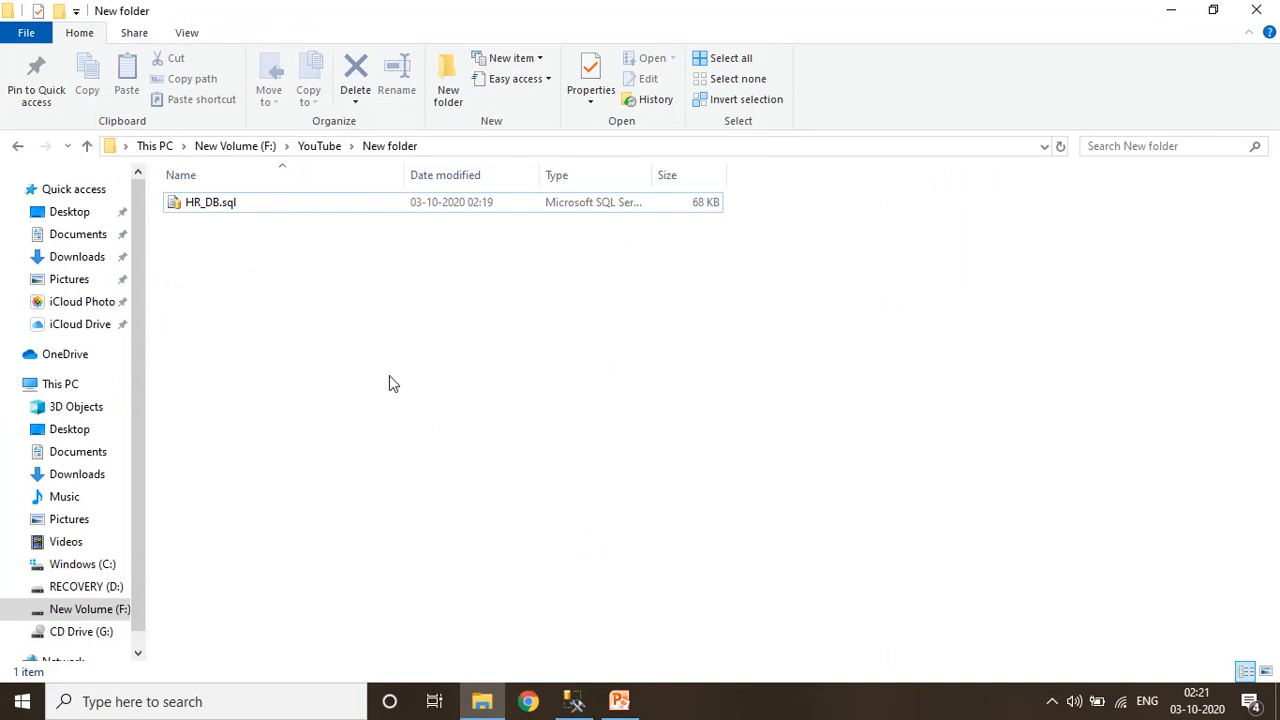
double_click(231, 203)
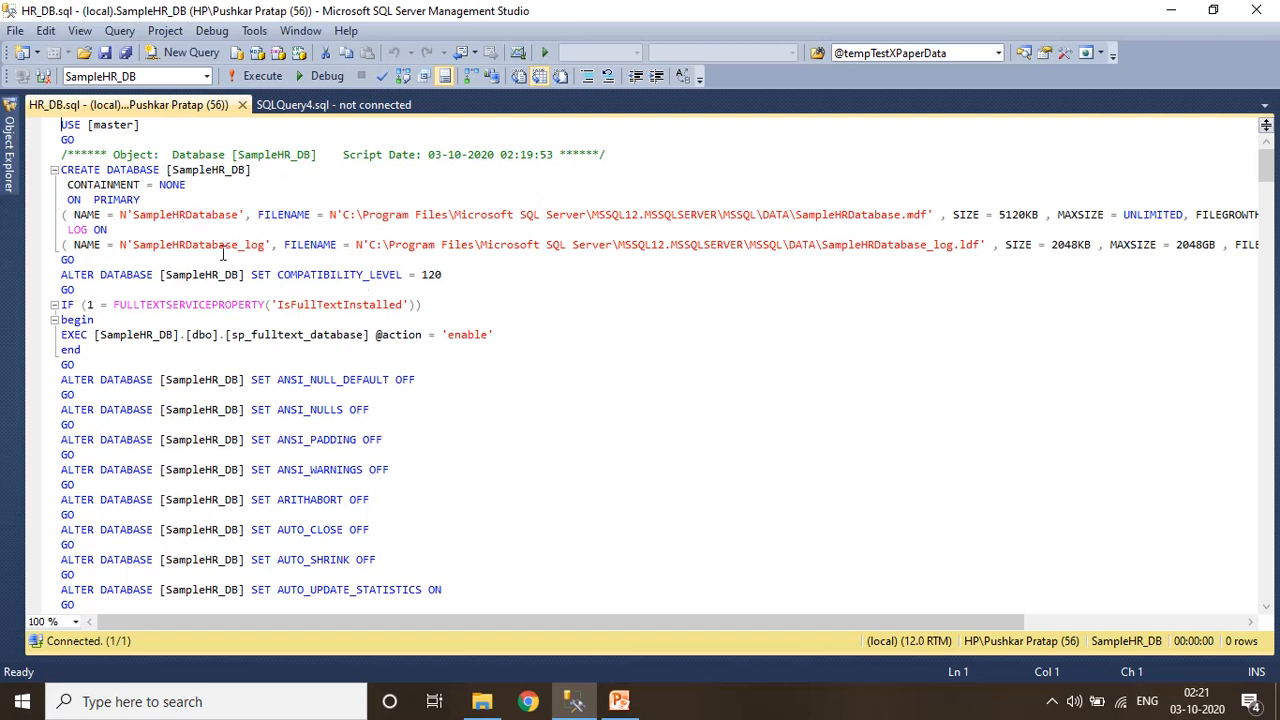
Step: Examine the script's database settings, table creation statements and the INSERT statements for the countries table
scroll(372, 424, "down", 2)
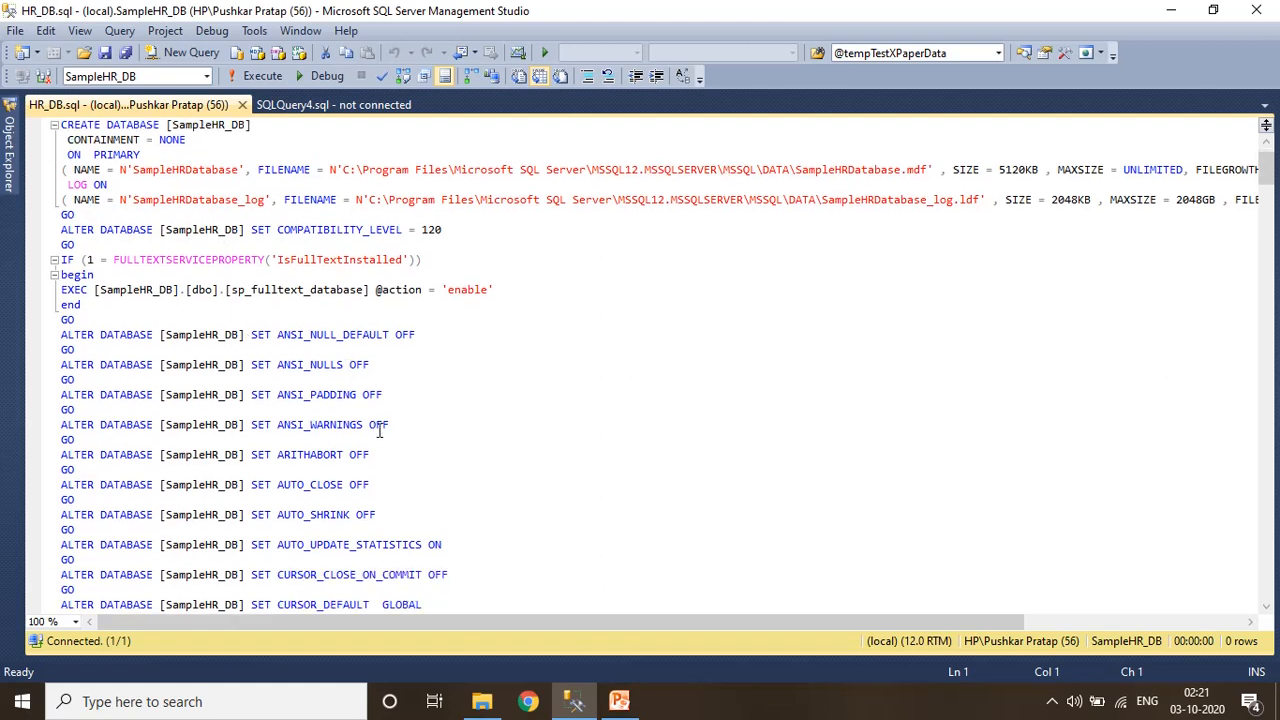
scroll(380, 431, "down", 20)
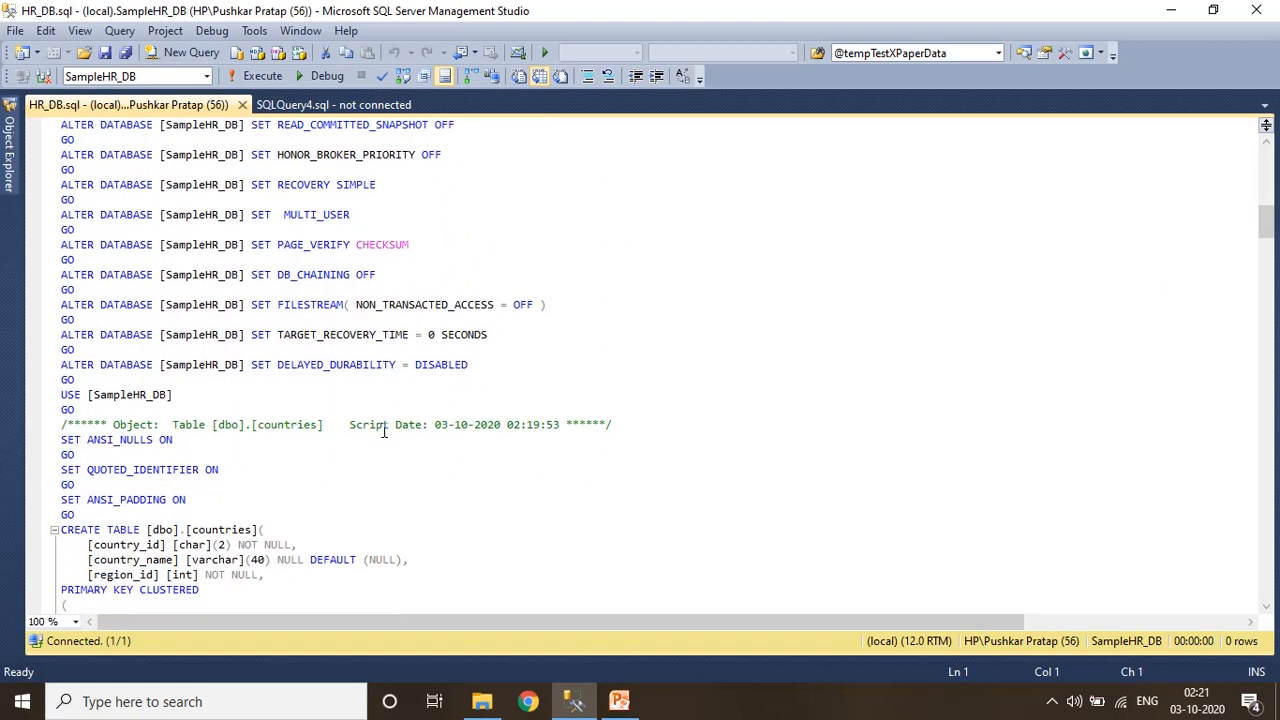
scroll(136, 402, "down", 2)
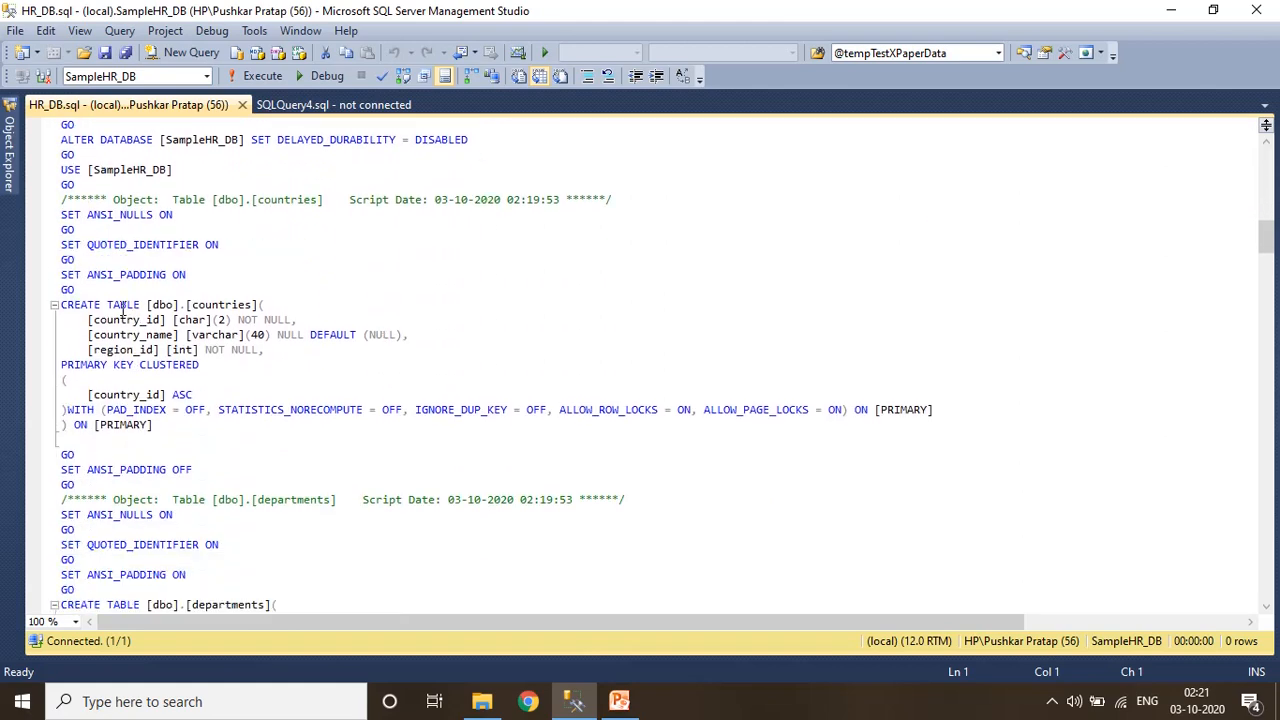
scroll(236, 318, "down", 6)
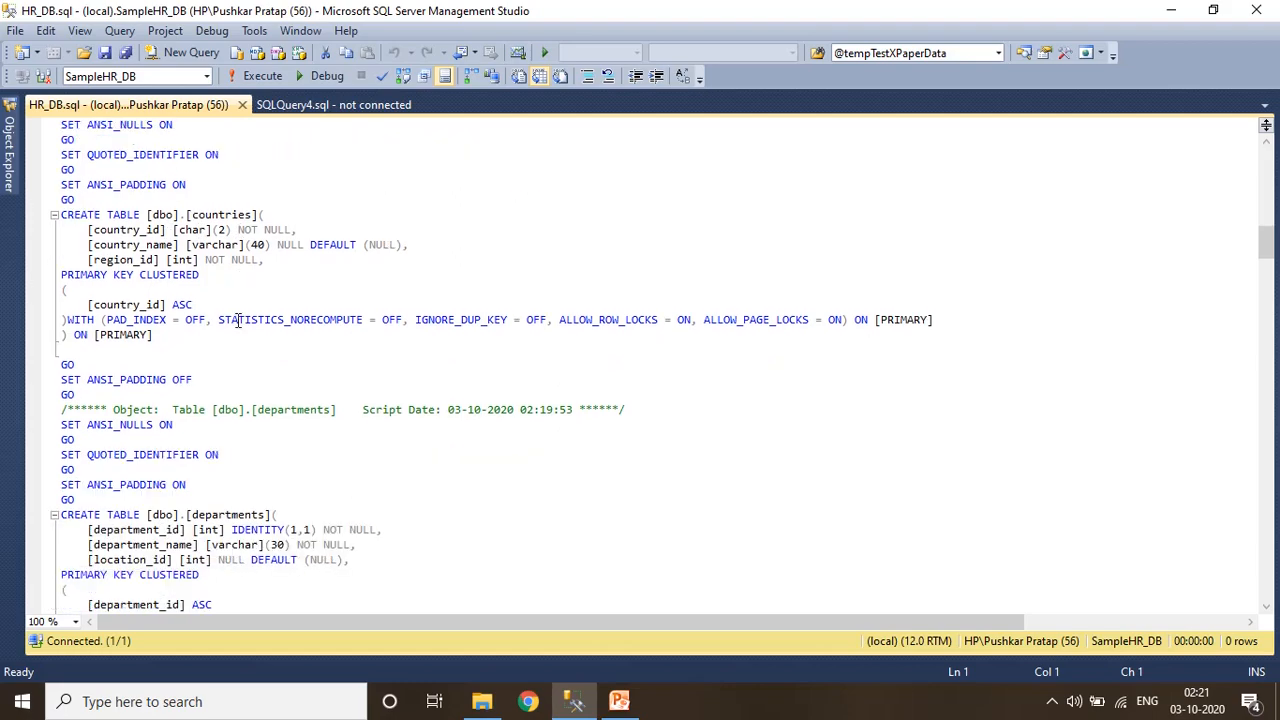
scroll(238, 319, "down", 5)
scroll(238, 320, "down", 20)
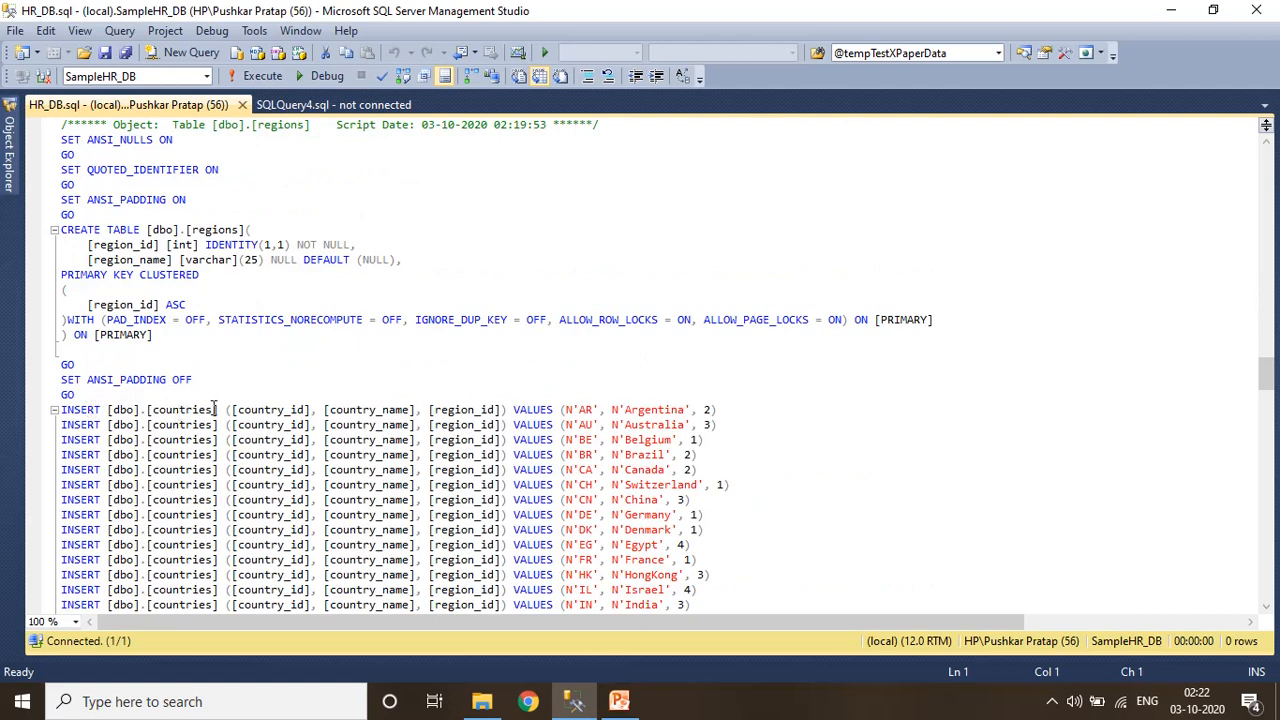
scroll(237, 410, "down", 1)
scroll(237, 410, "down", 4)
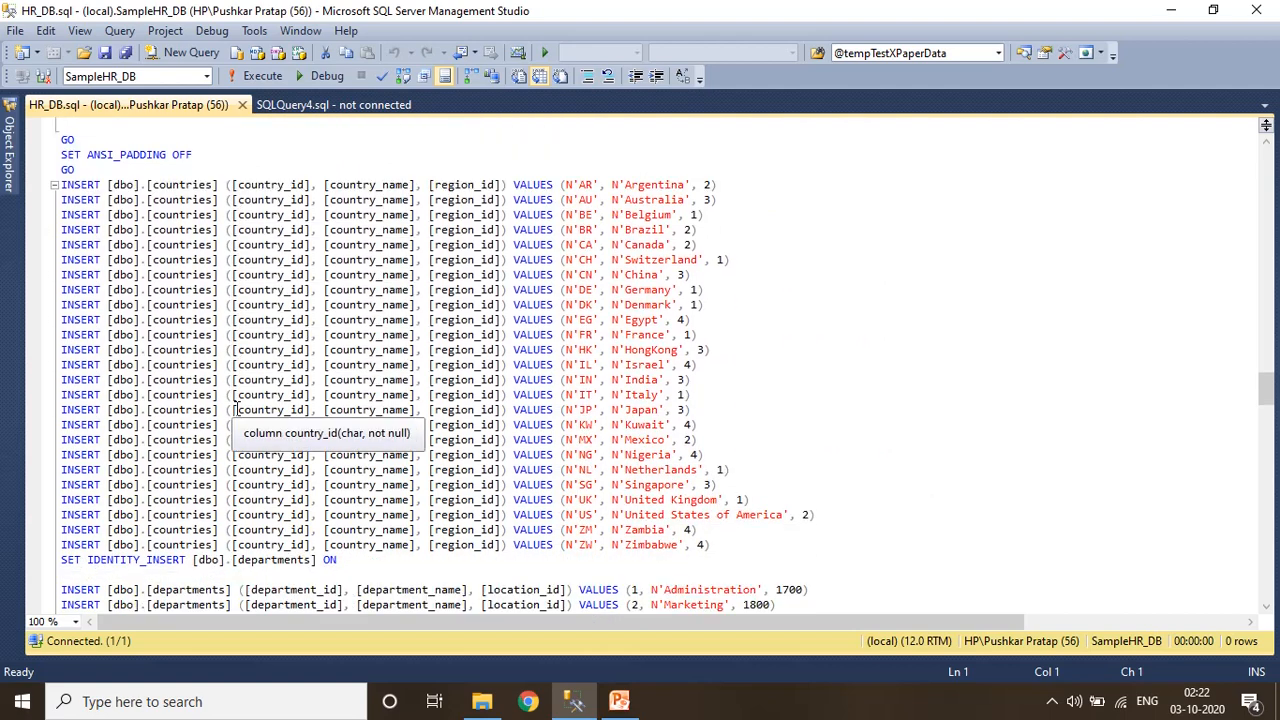